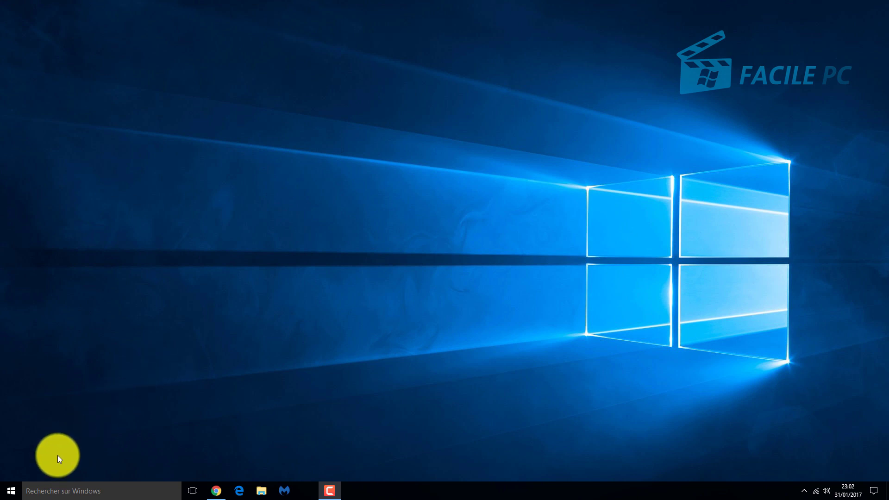
# Step: Open the Device Manager maximized and expand the "Contrôleurs audio, vidéo et jeu" and "Entrées et sorties audio" categories
pyautogui.click(11, 491)
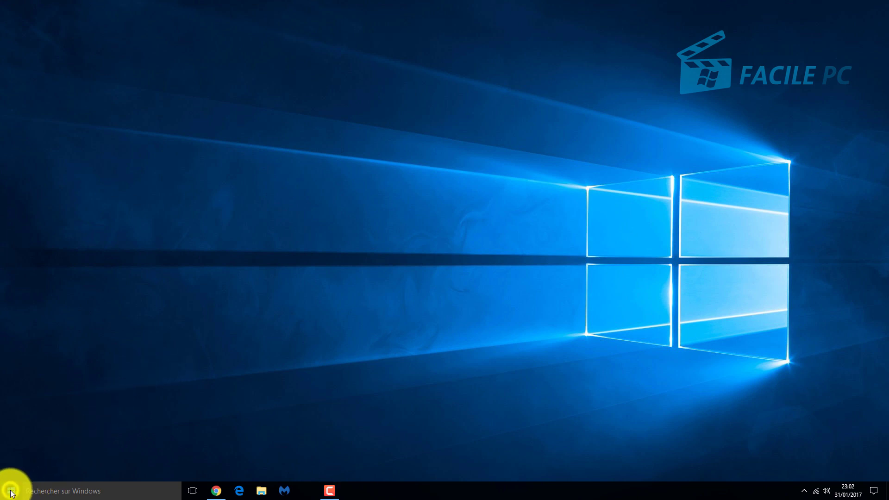
pyautogui.rightClick(11, 491)
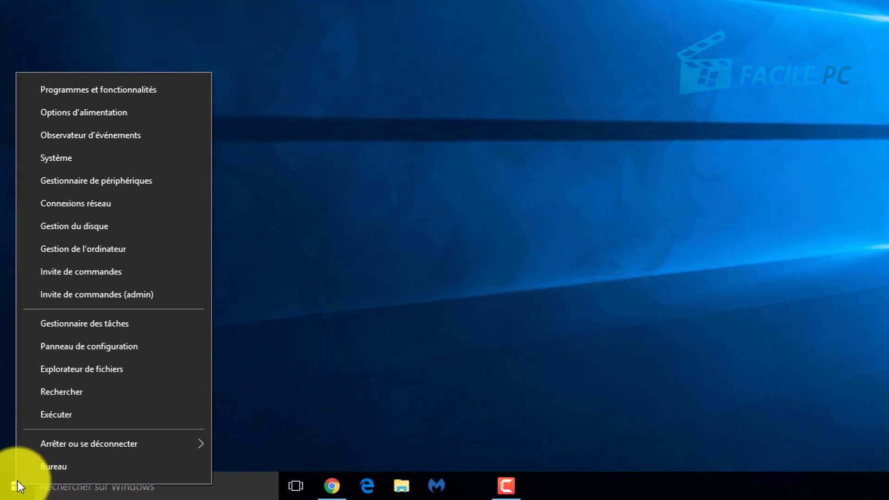
pyautogui.click(102, 185)
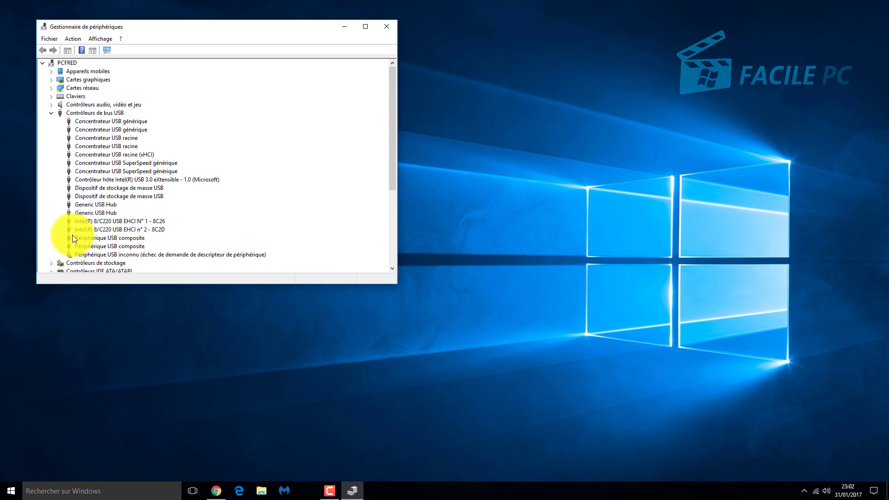
pyautogui.click(366, 27)
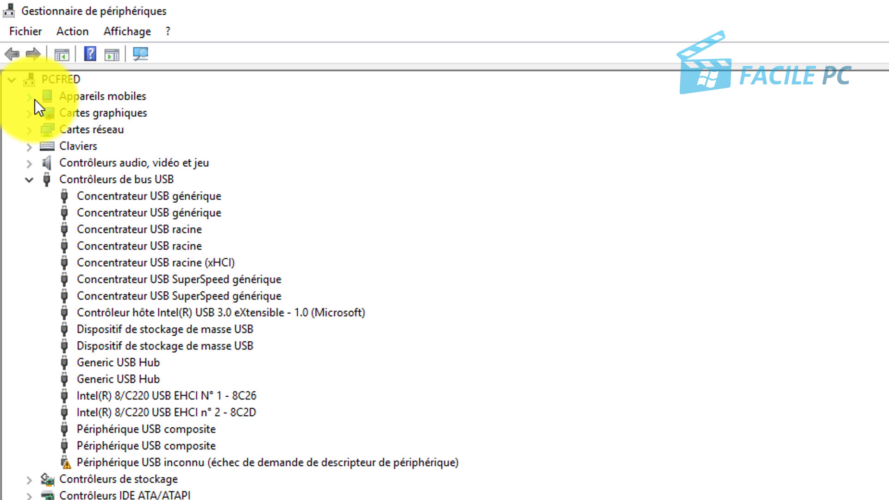
pyautogui.click(27, 169)
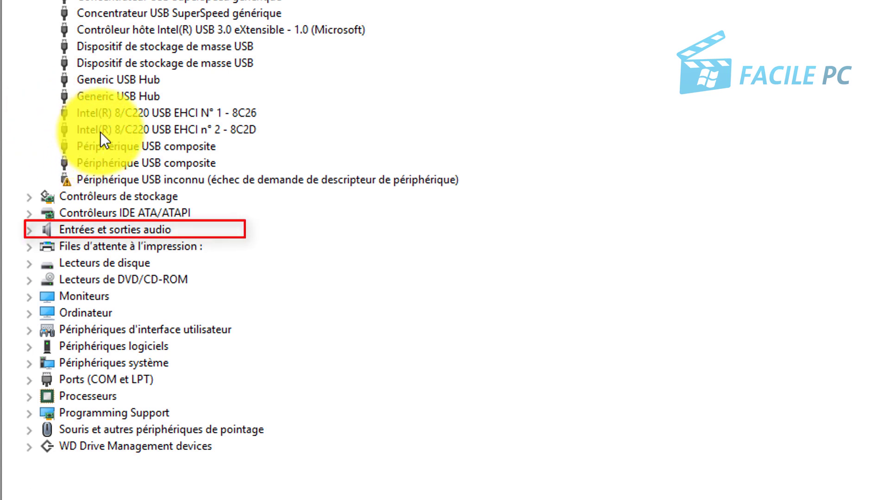
pyautogui.click(30, 230)
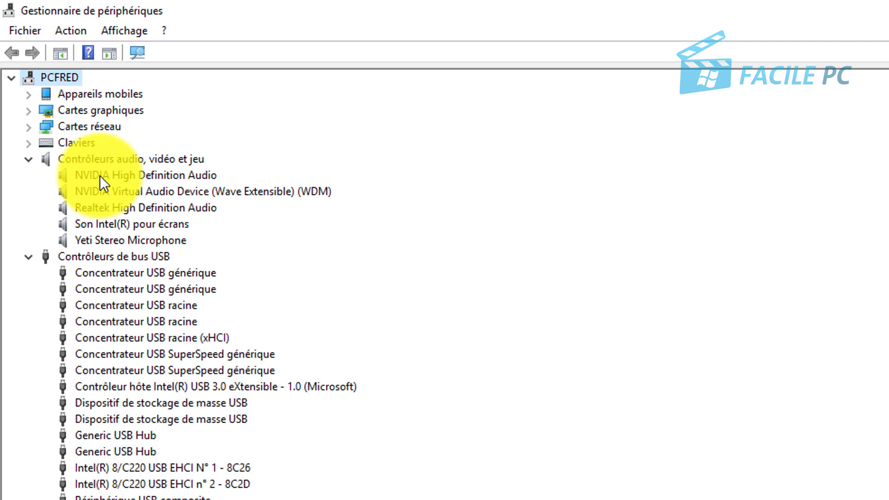
# Step: Run an automatic driver update search for NVIDIA High Definition Audio and close the update wizard
pyautogui.rightClick(173, 176)
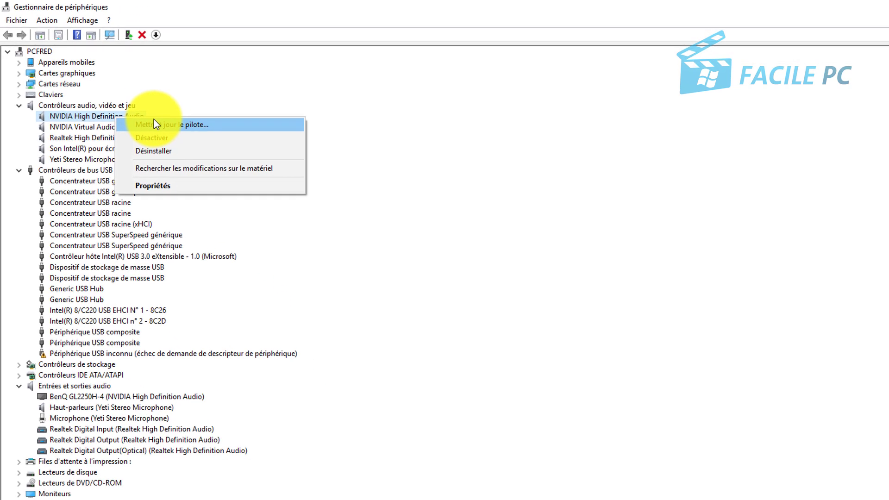
pyautogui.click(207, 169)
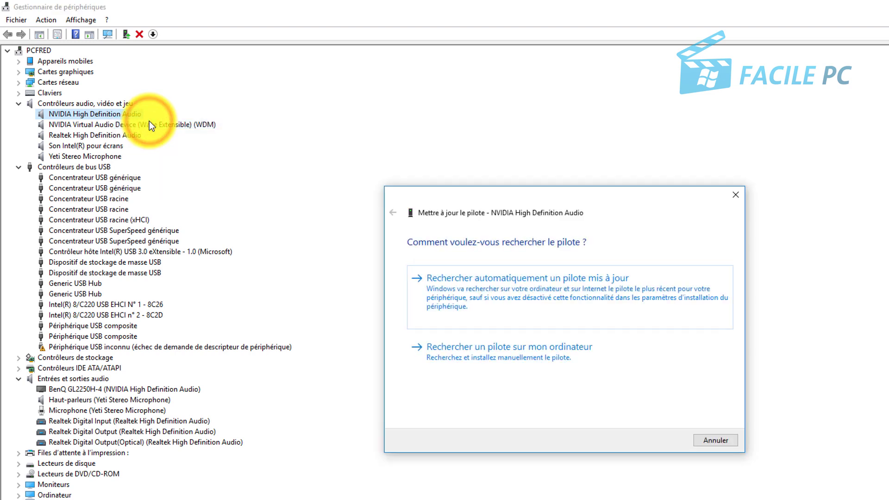
pyautogui.click(477, 286)
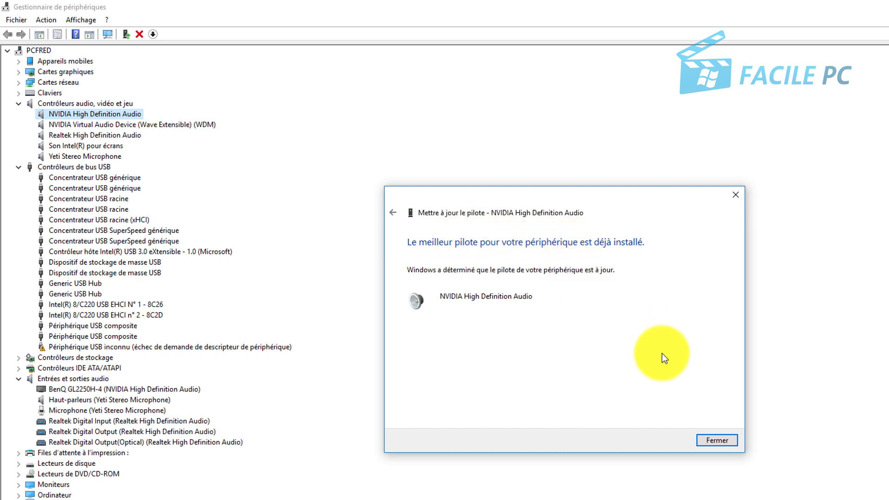
pyautogui.click(720, 441)
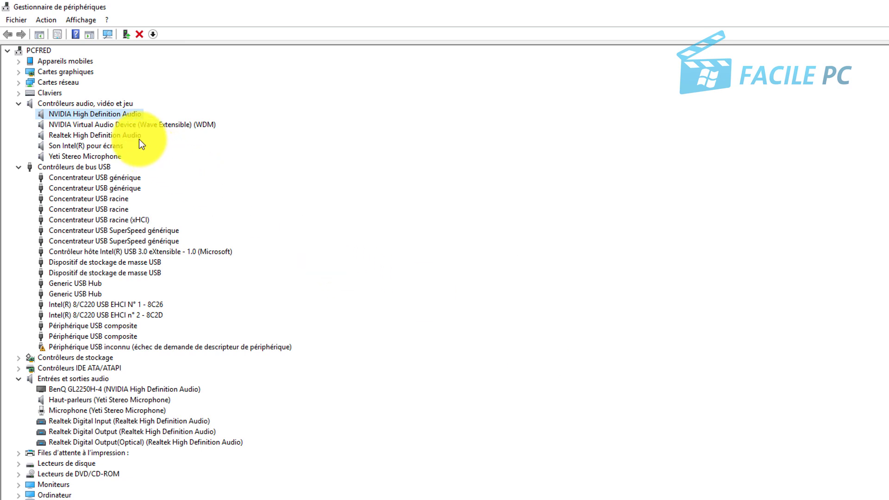
# Step: Bring up the uninstall confirmation for NVIDIA High Definition Audio and cancel it
pyautogui.rightClick(113, 119)
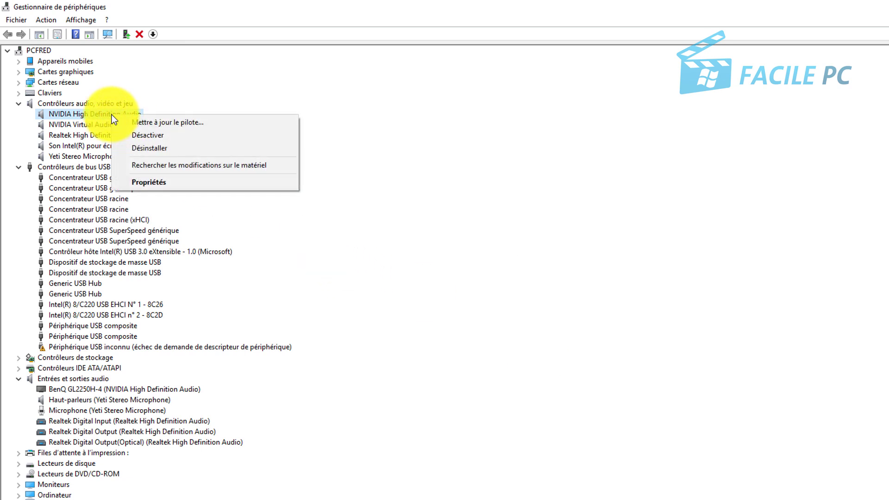
pyautogui.click(167, 147)
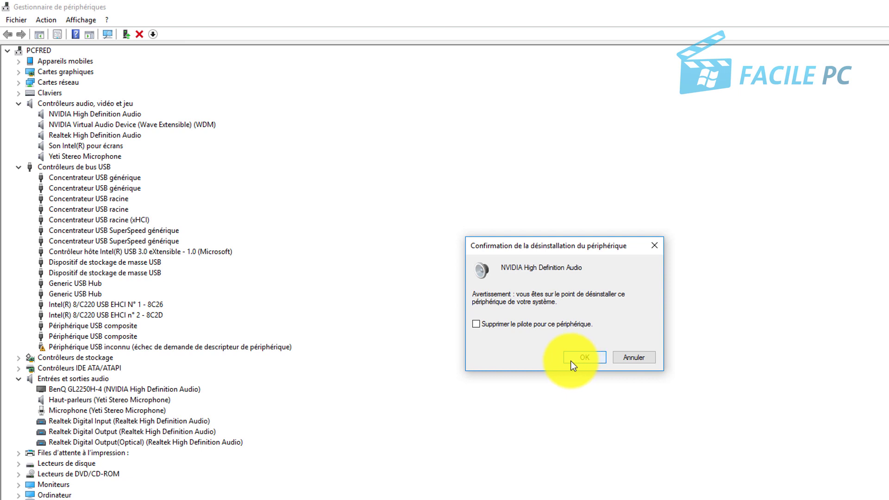
pyautogui.click(627, 357)
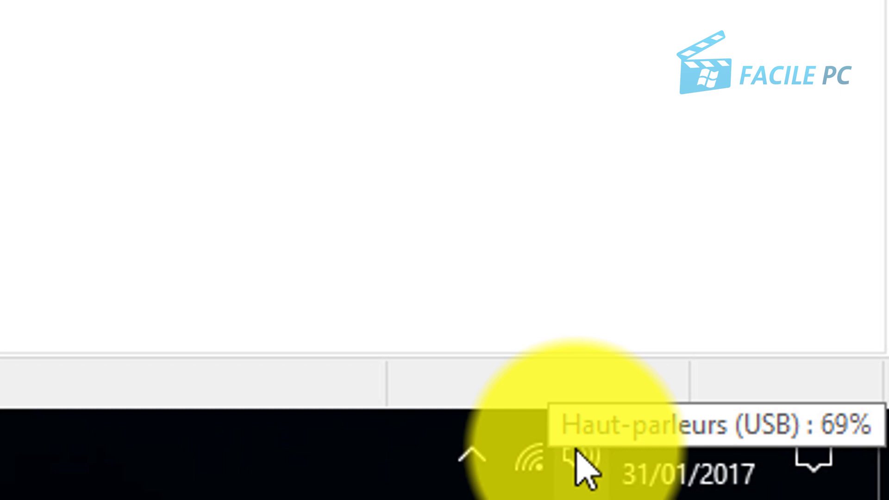
# Step: Raise the system speaker volume to 100 and dismiss the volume control
pyautogui.click(578, 453)
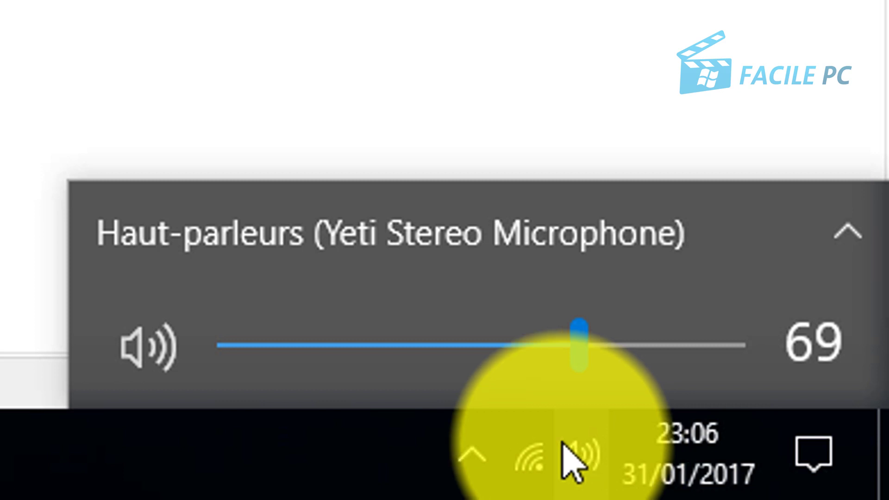
pyautogui.click(584, 351)
pyautogui.moveTo(585, 351); pyautogui.dragTo(761, 347)
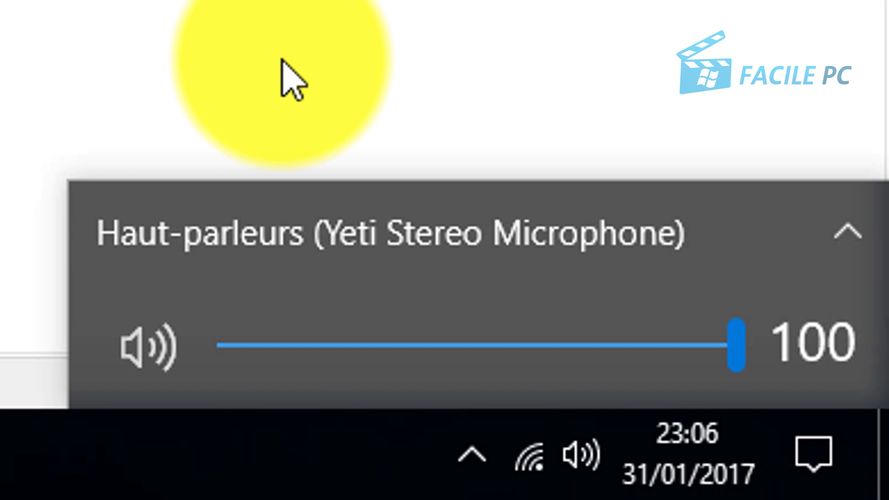
pyautogui.click(281, 65)
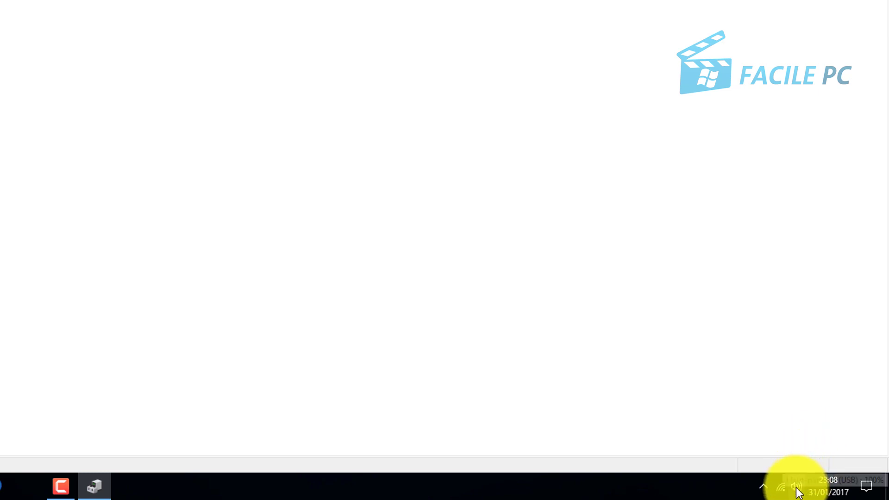
# Step: Check the speakers' level and mute toggle in the volume mixer and close the mixer
pyautogui.rightClick(798, 486)
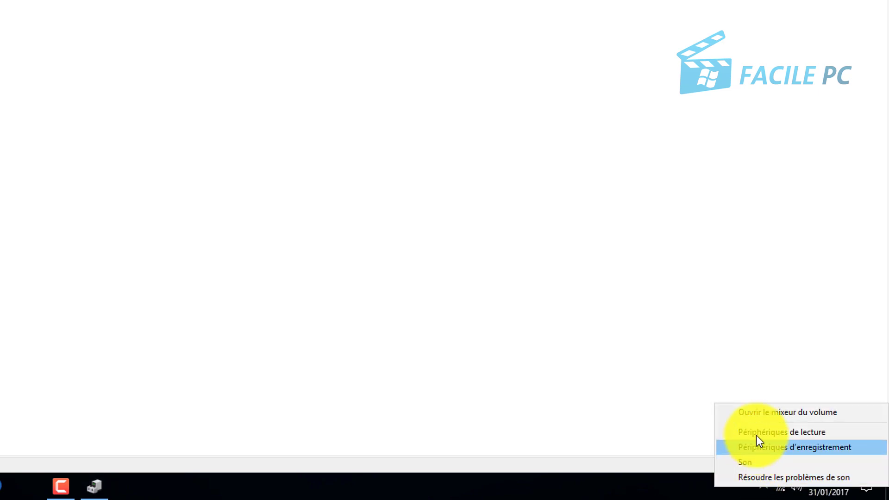
pyautogui.click(757, 413)
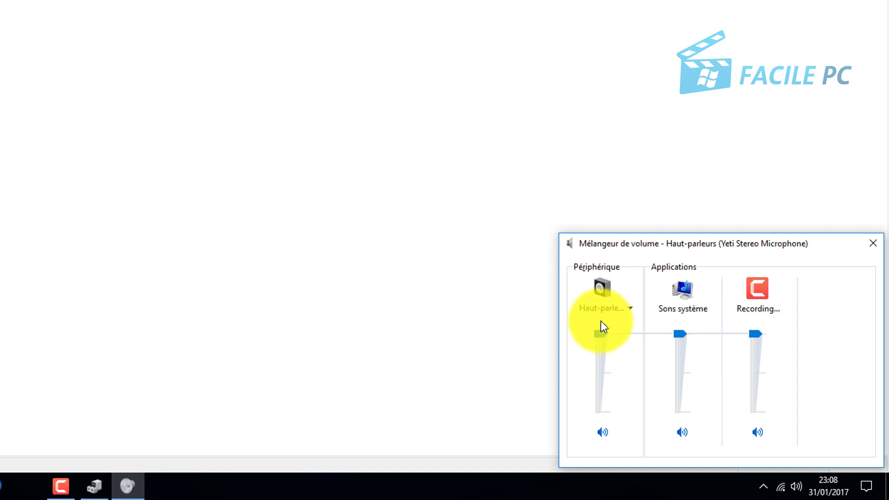
pyautogui.click(601, 334)
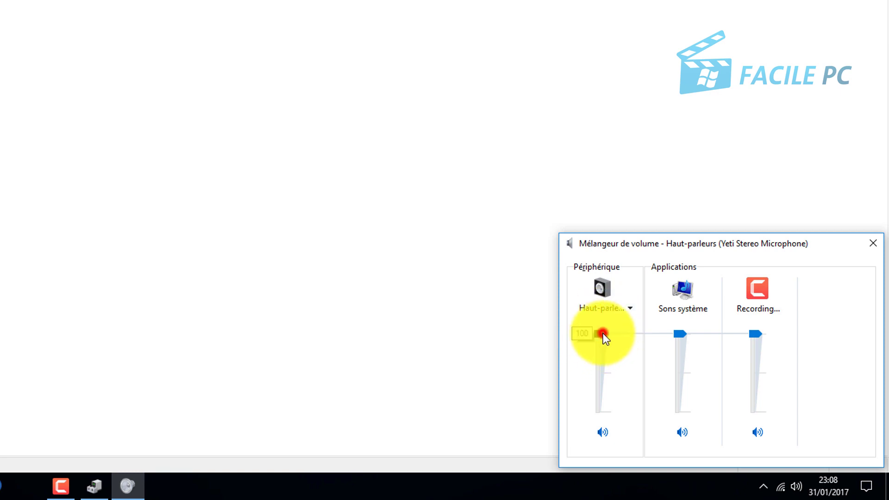
pyautogui.click(604, 432)
pyautogui.click(604, 433)
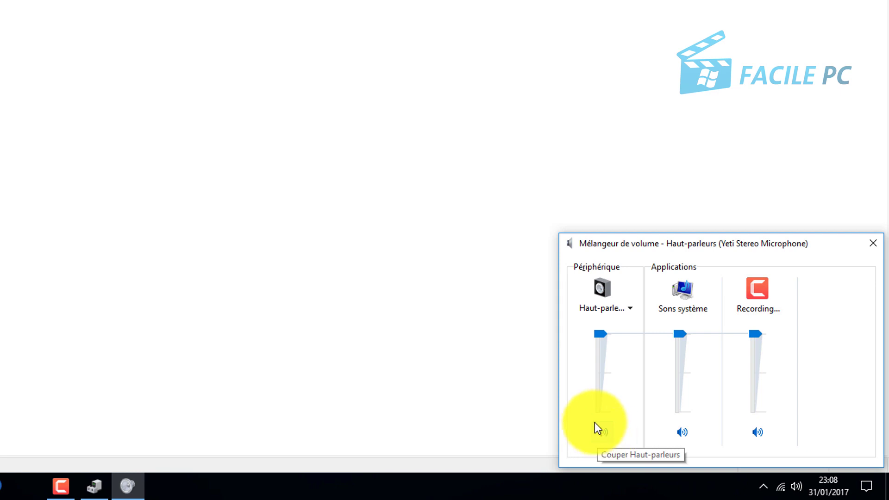
pyautogui.click(873, 243)
# Step: Open the playback devices list and examine the Yeti Stereo Microphone speakers entry
pyautogui.rightClick(798, 493)
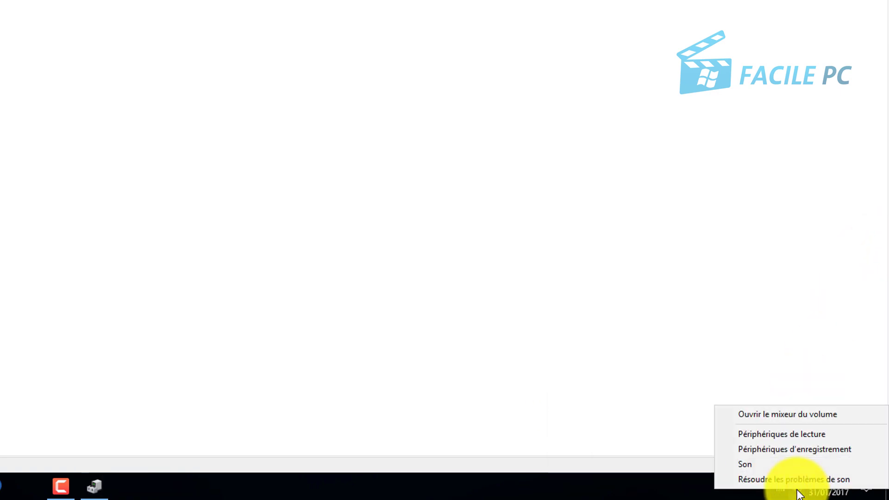
pyautogui.click(774, 433)
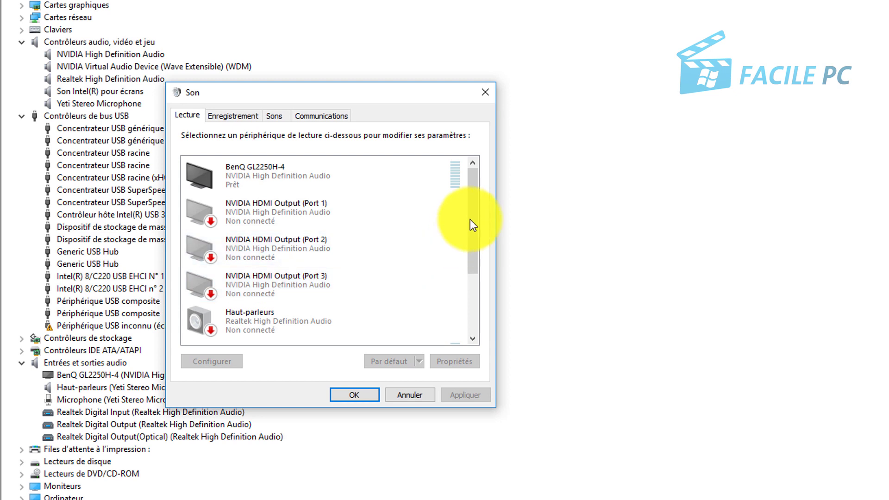
pyautogui.moveTo(473, 210); pyautogui.dragTo(486, 313)
pyautogui.click(288, 326)
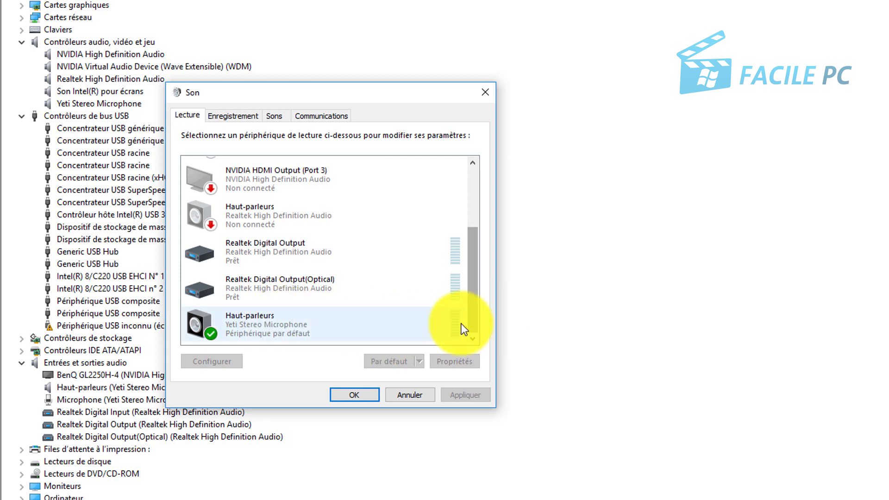
# Step: Make Realtek Digital Output(Optical) the default playback device, and restore the Yeti Stereo Microphone speakers as default
pyautogui.click(260, 282)
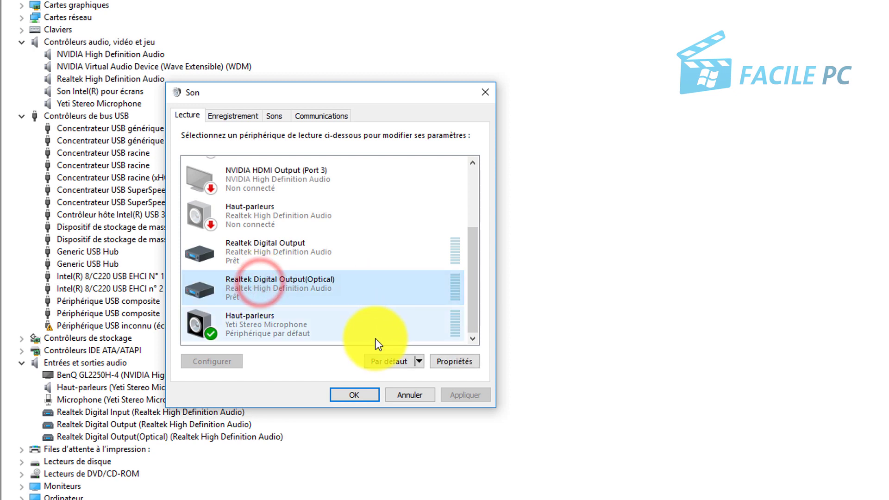
pyautogui.click(378, 361)
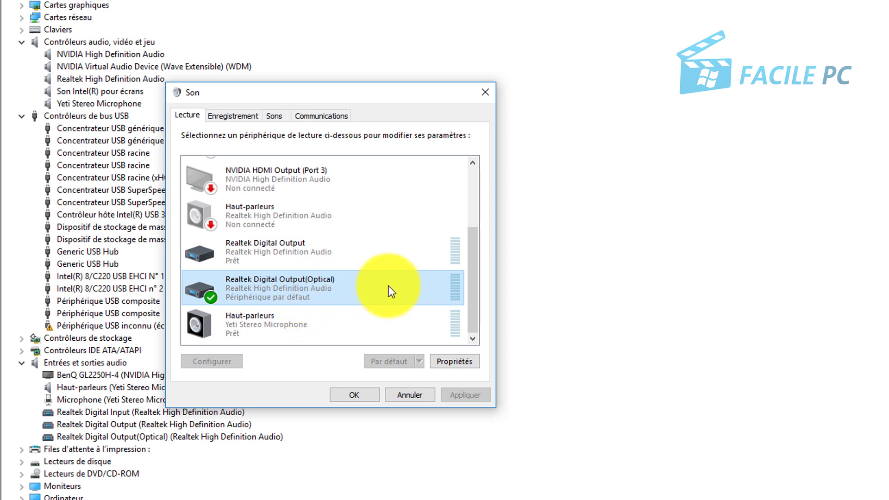
pyautogui.click(285, 326)
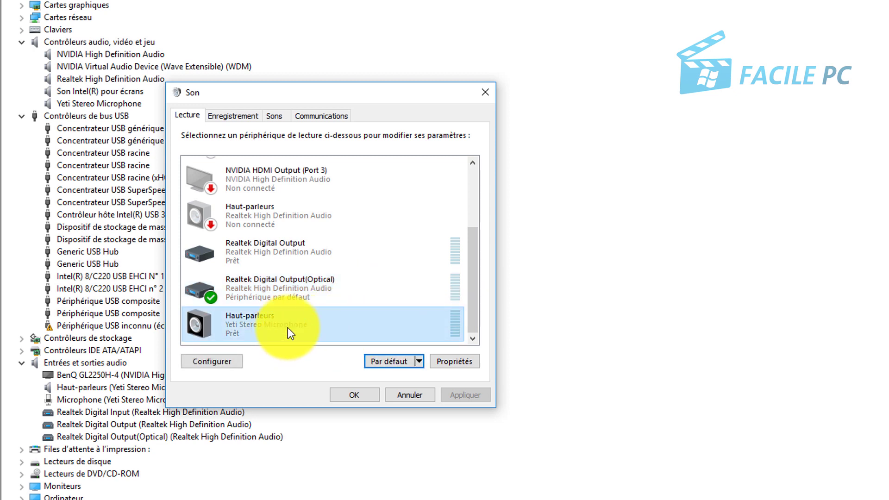
pyautogui.click(384, 360)
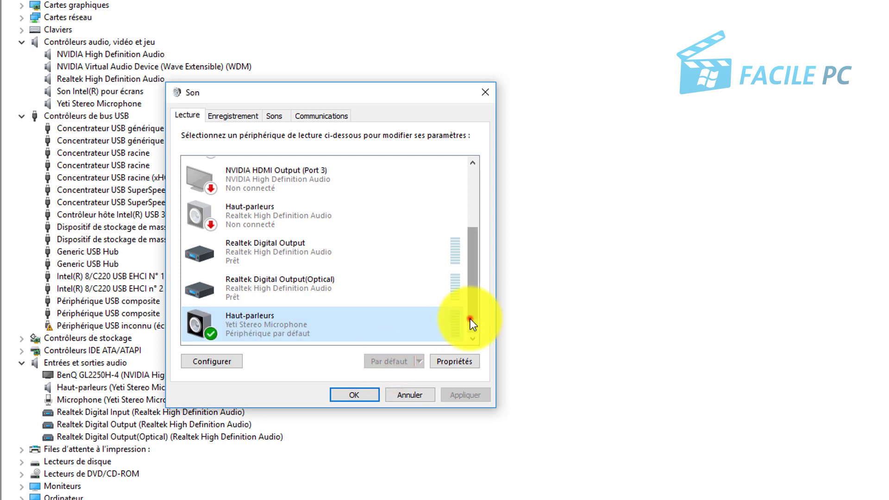
# Step: Review the playback devices, including the BenQ GL2250H-4 output, and cancel out of the Sound dialog
pyautogui.moveTo(471, 319); pyautogui.dragTo(461, 227)
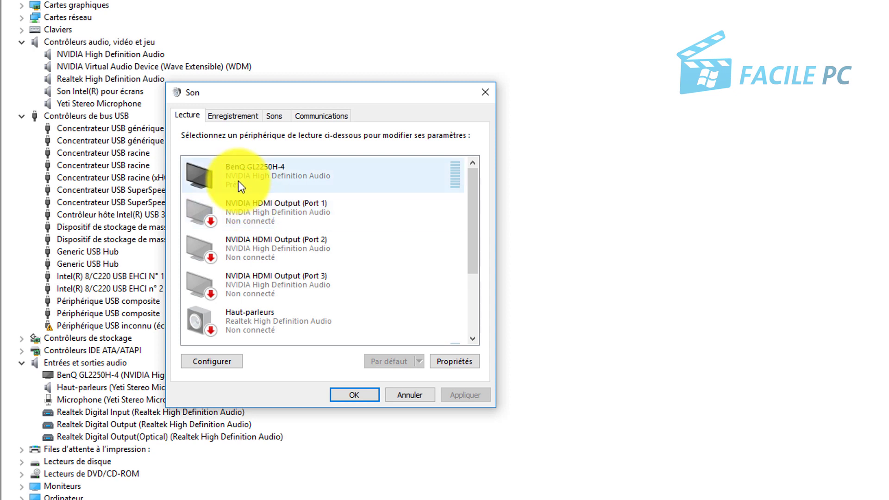
pyautogui.click(296, 178)
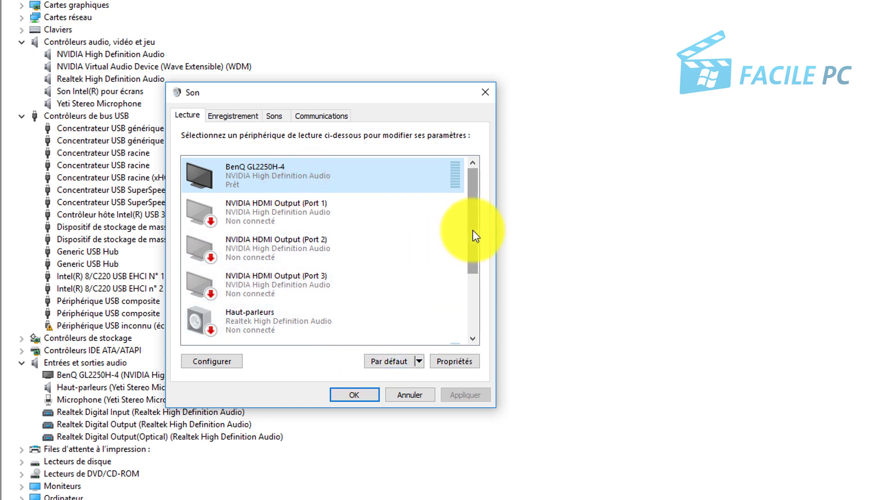
pyautogui.moveTo(472, 230); pyautogui.dragTo(488, 324)
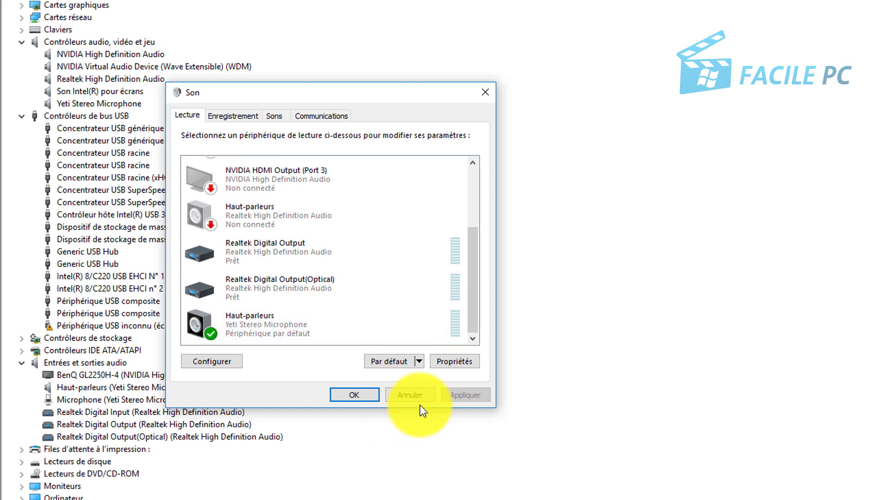
pyautogui.click(410, 398)
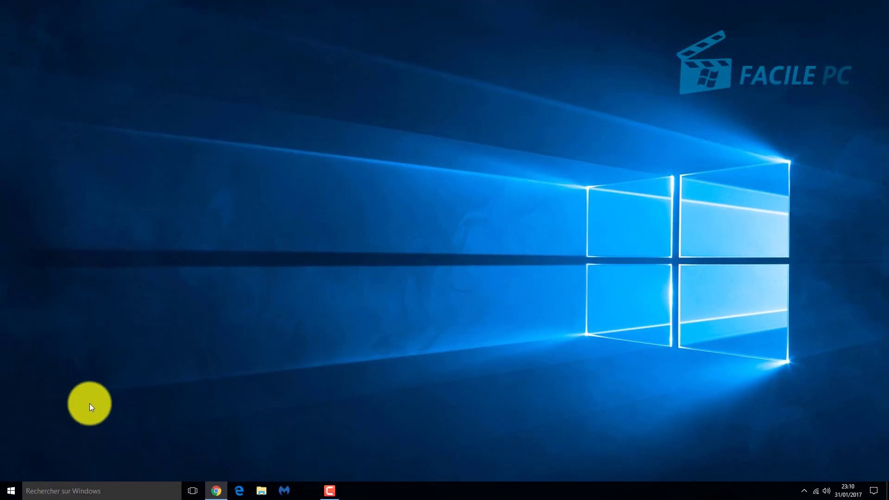
# Step: Open Windows Services and check the Audio Windows service's startup type and running state, closing the console when done
pyautogui.click(59, 492)
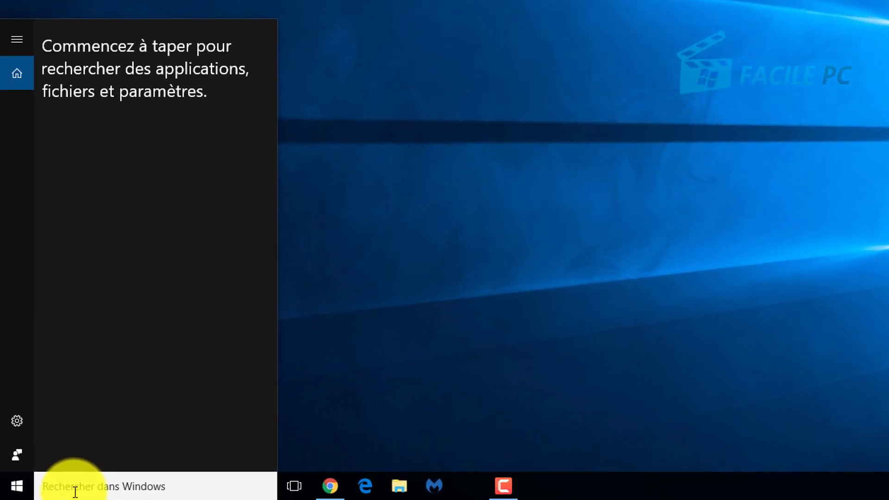
pyautogui.write('serv')
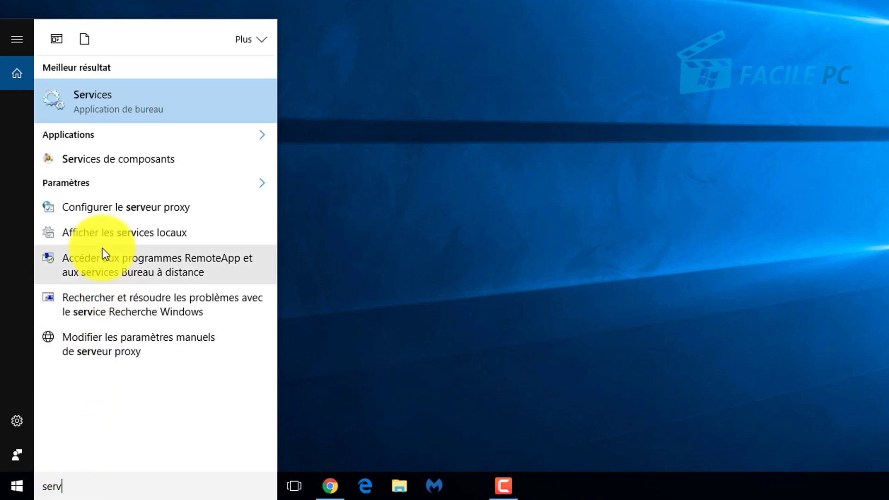
pyautogui.click(141, 102)
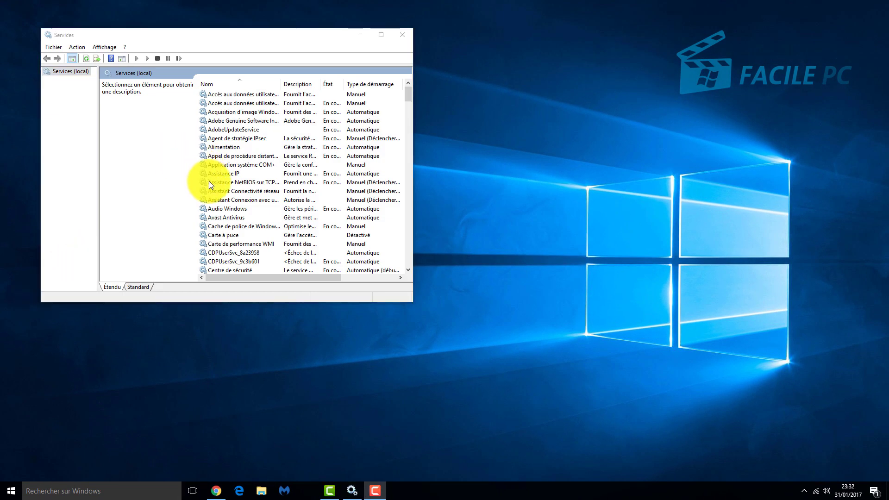
pyautogui.doubleClick(214, 208)
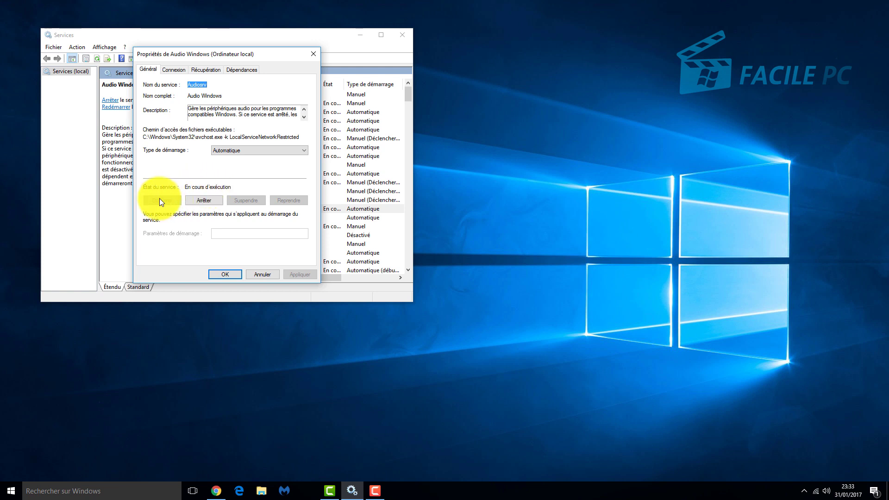
pyautogui.click(224, 274)
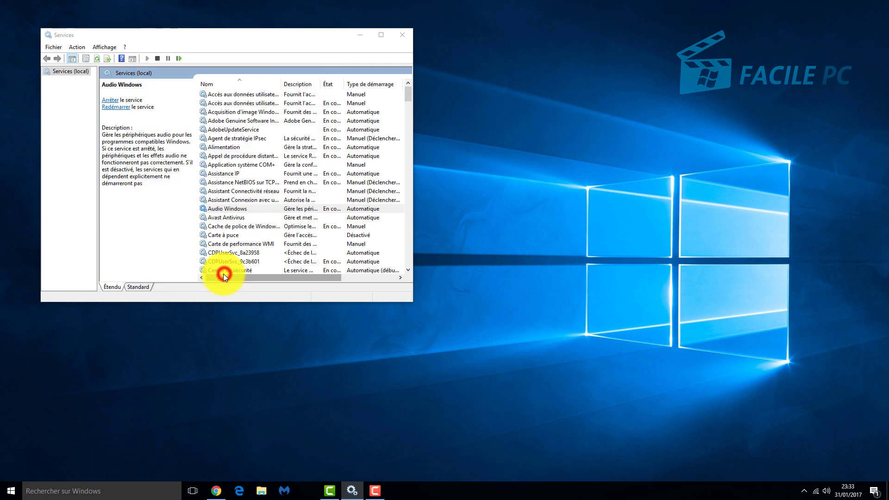
pyautogui.click(404, 36)
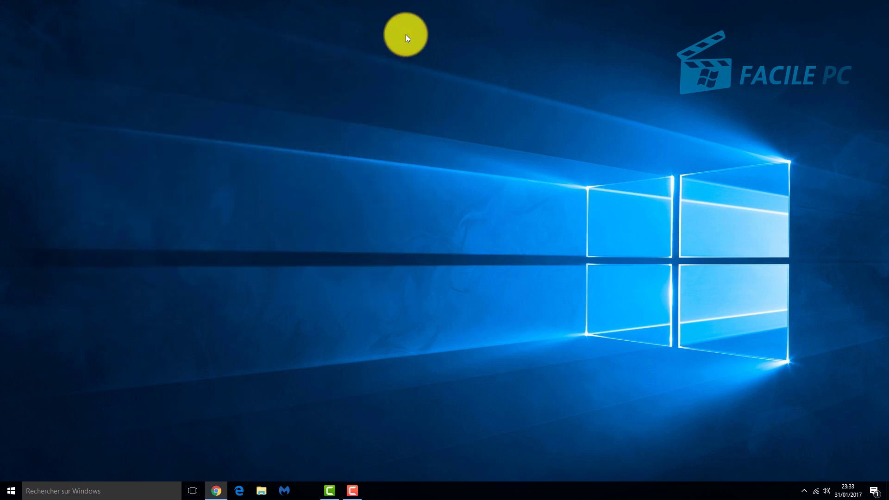